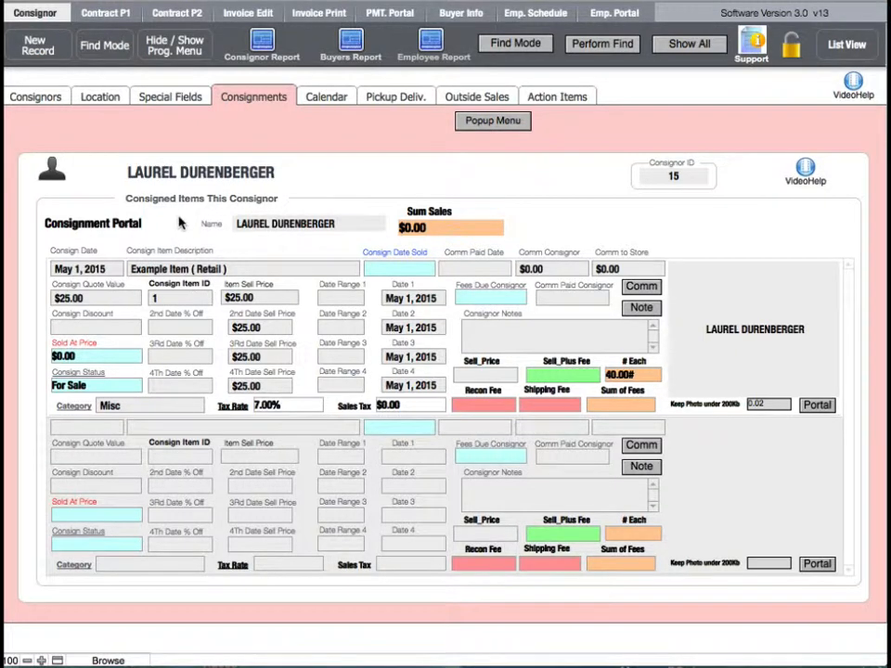
- Look over the example retail item's consign date, sell price, markdown percentage and date range fields
click(107, 270)
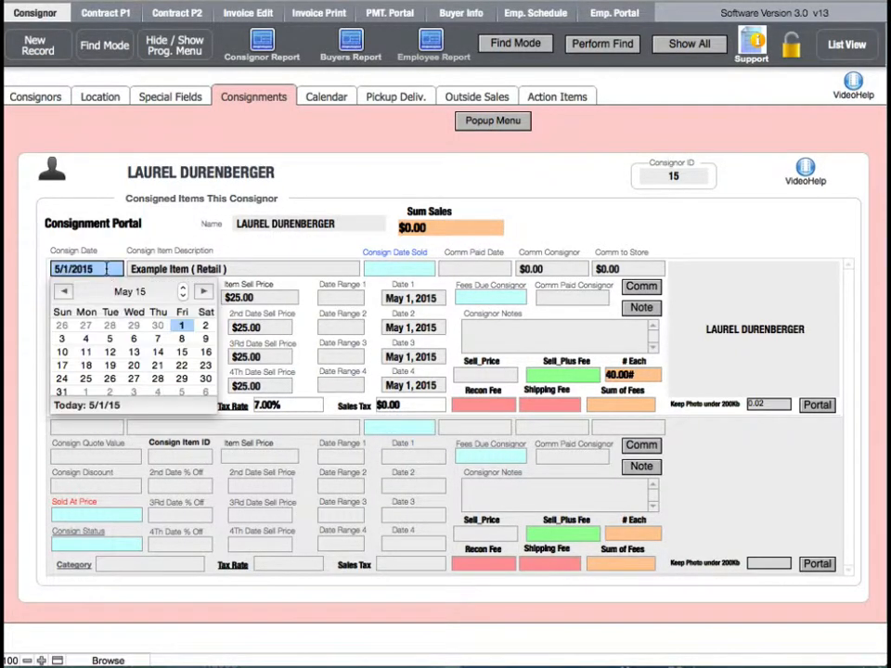
key(Escape)
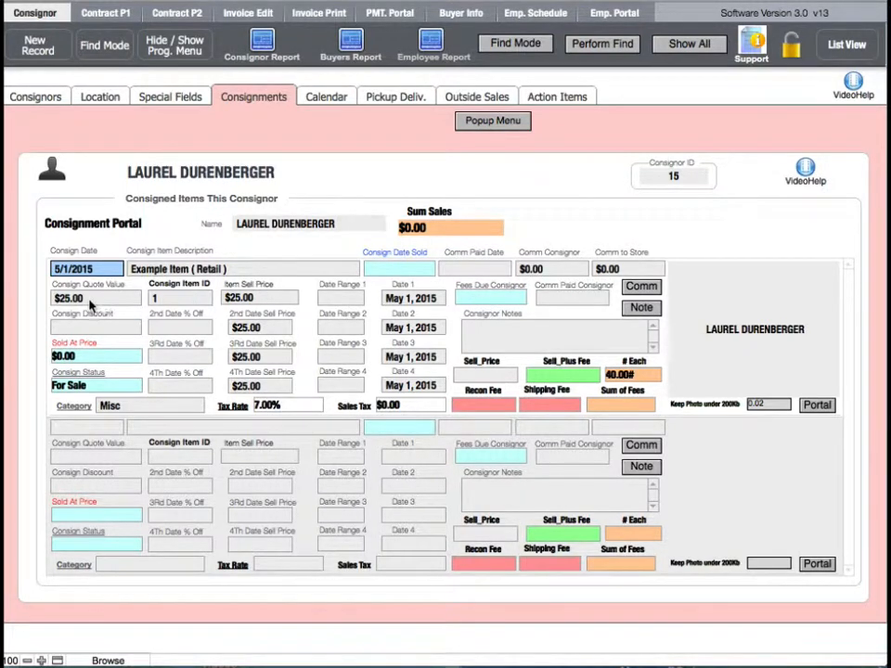
click(263, 298)
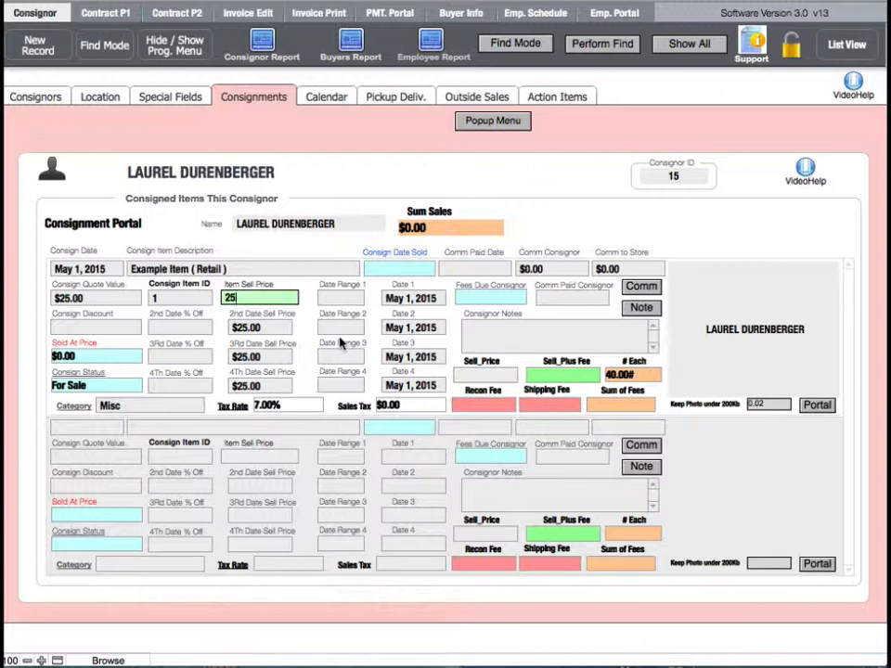
click(309, 253)
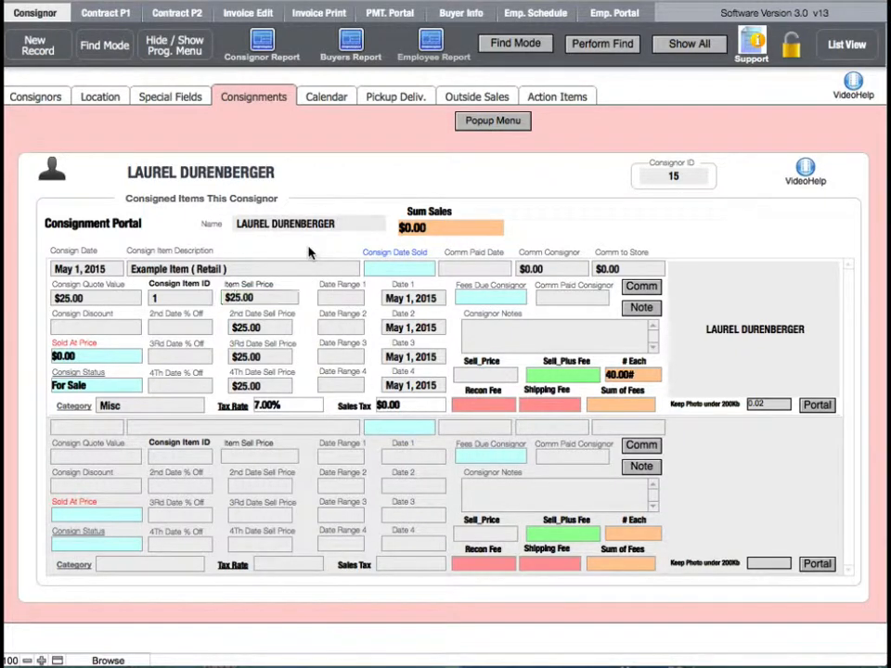
click(169, 328)
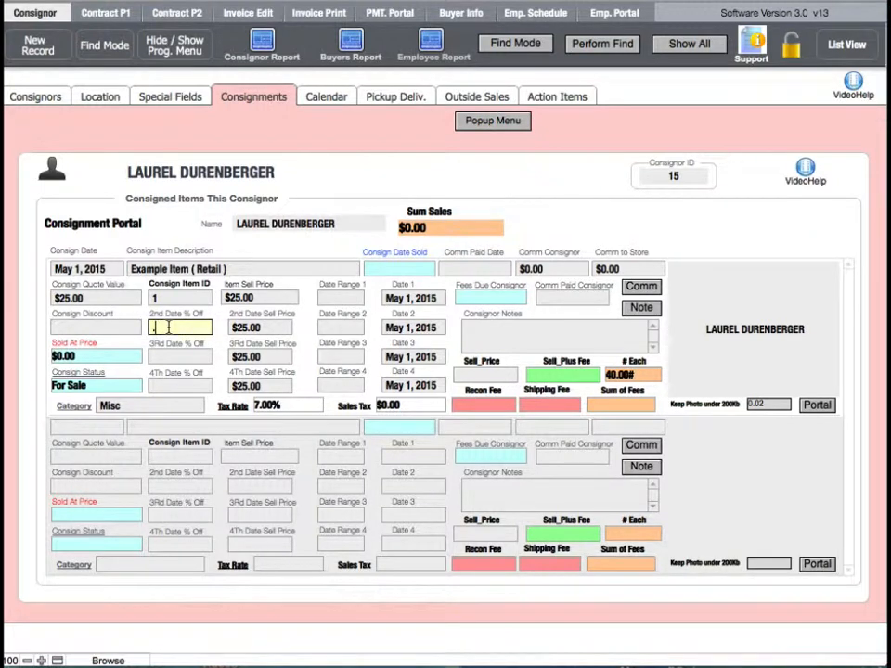
click(168, 356)
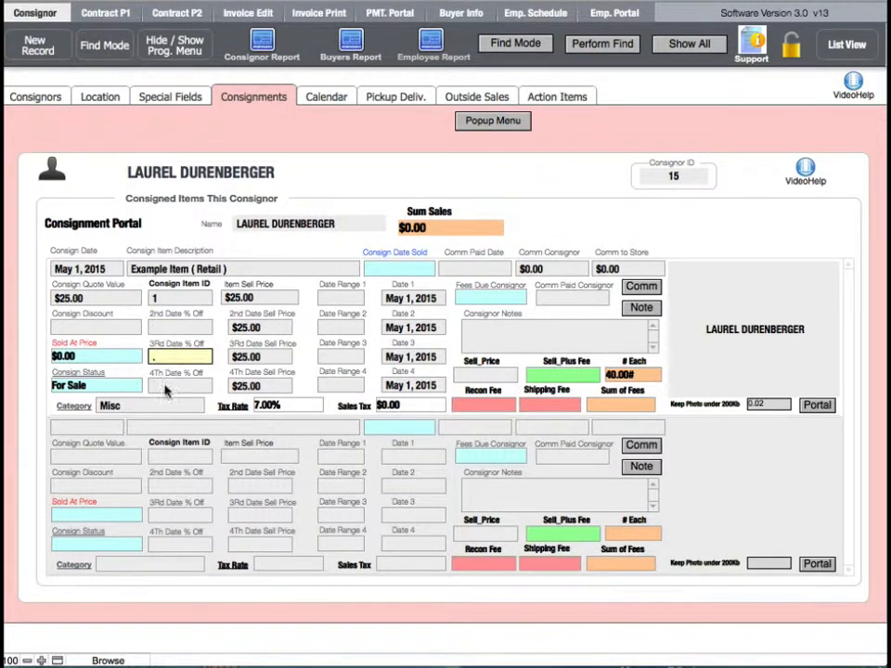
click(165, 388)
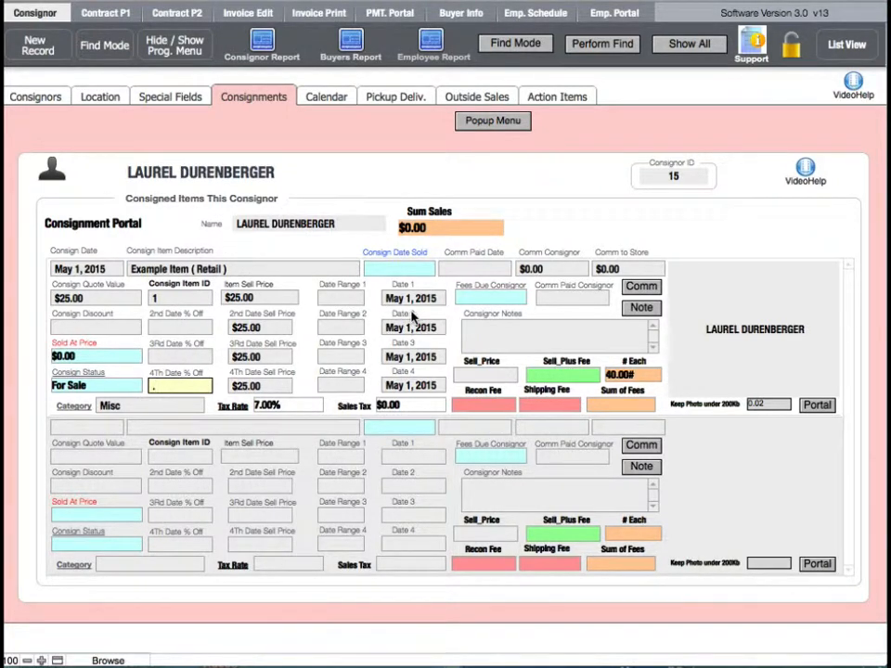
click(330, 298)
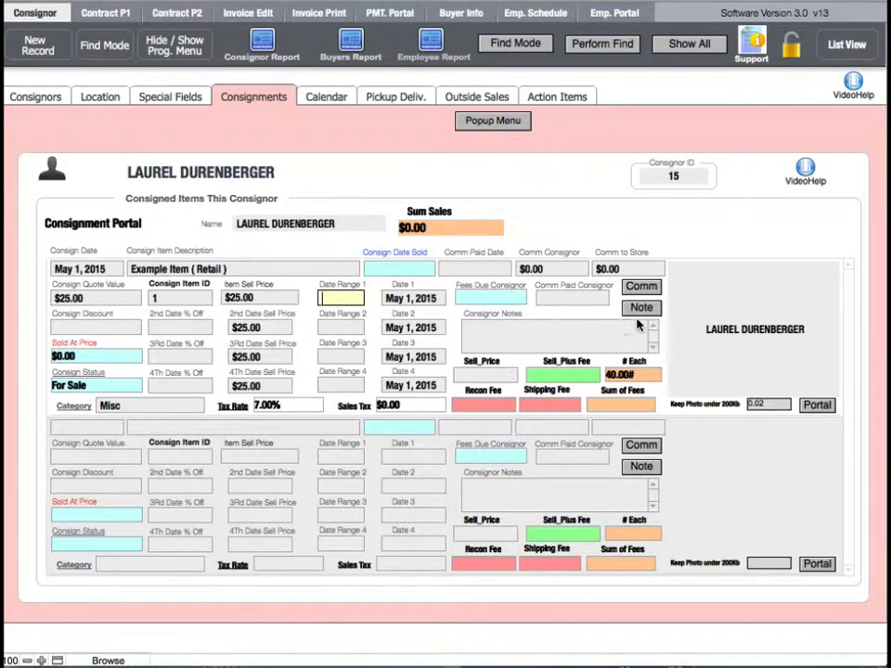
- Clear the example retail item's consignor commission percentage and re-enter it as 0 in the Item Commission split
click(638, 287)
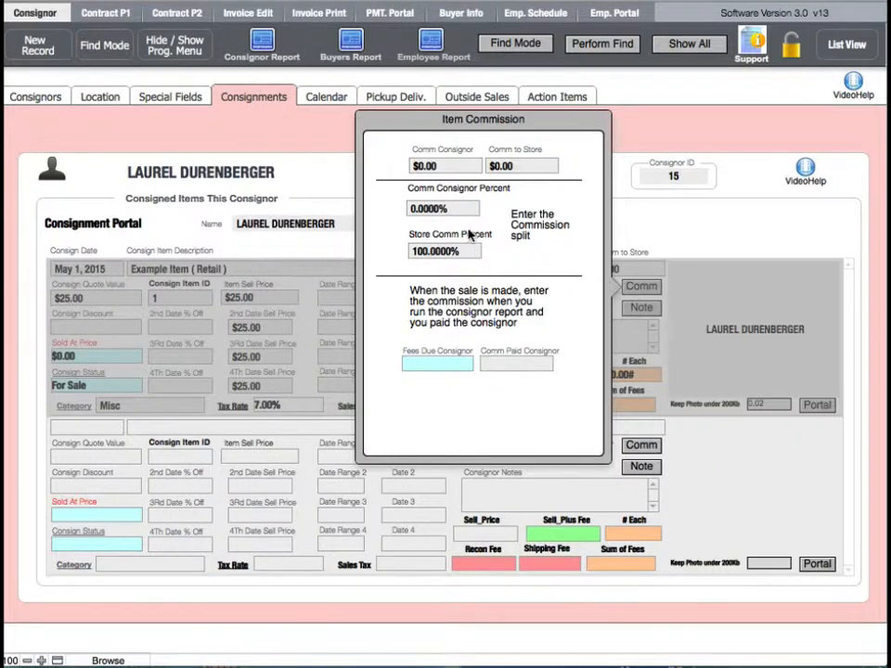
click(450, 208)
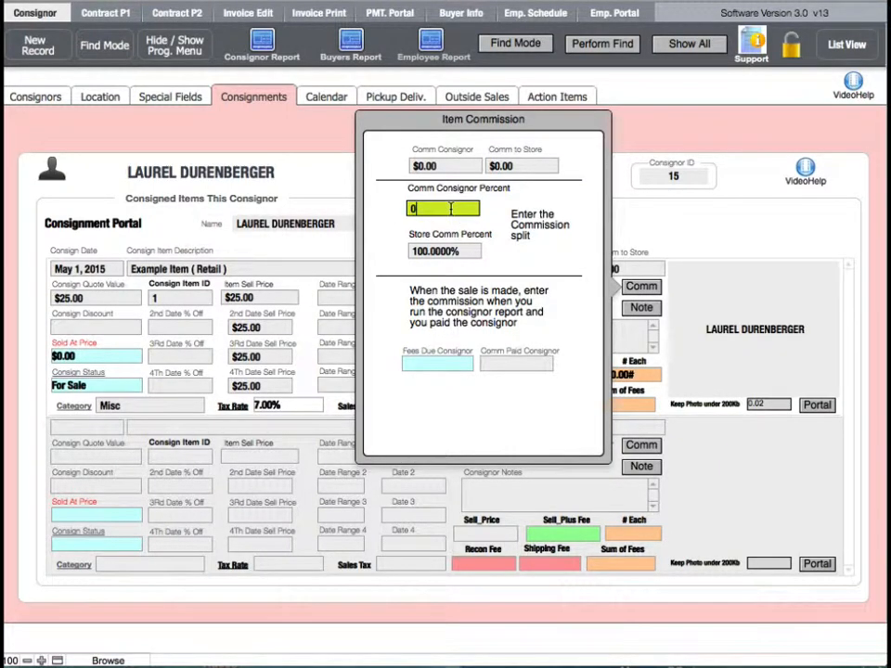
click(656, 216)
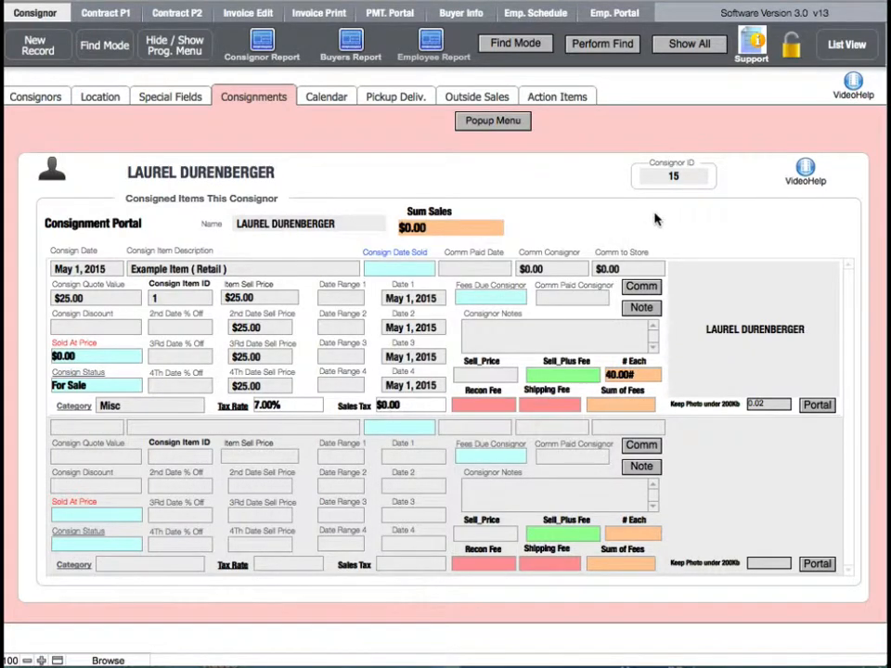
click(640, 287)
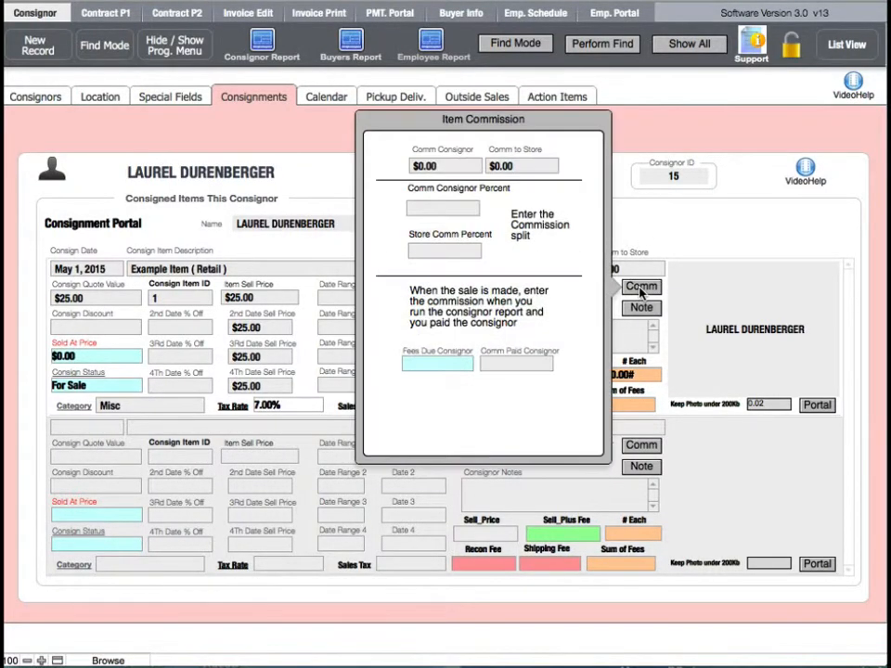
click(434, 208)
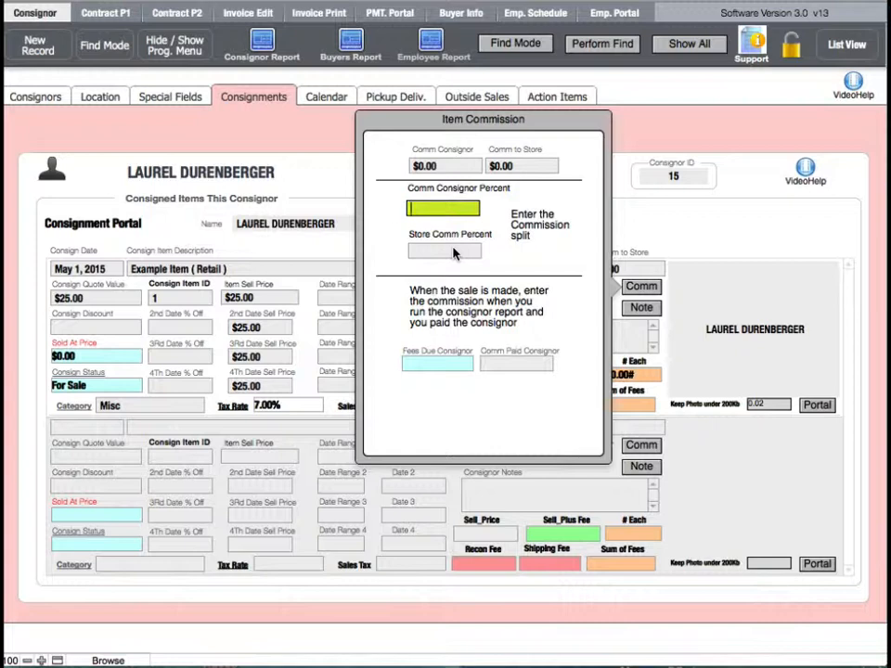
text(0)
click(404, 263)
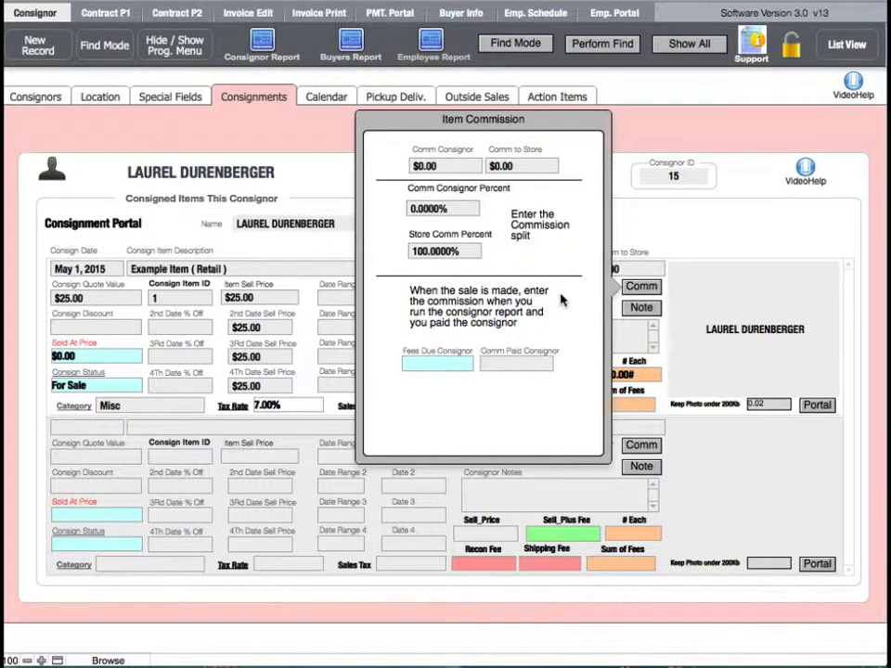
click(686, 235)
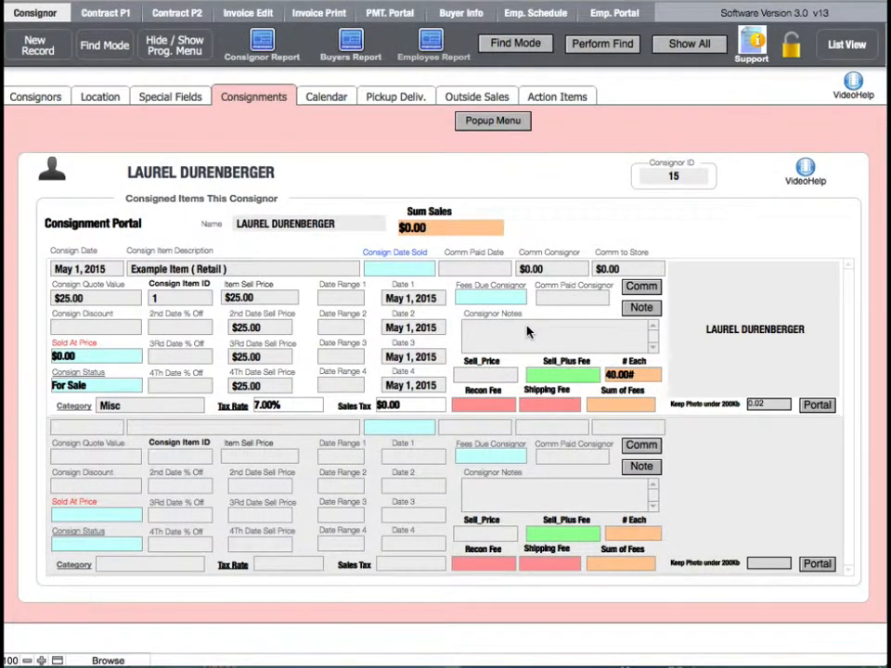
- View the insert options available for the example item's photo field
right_click(754, 331)
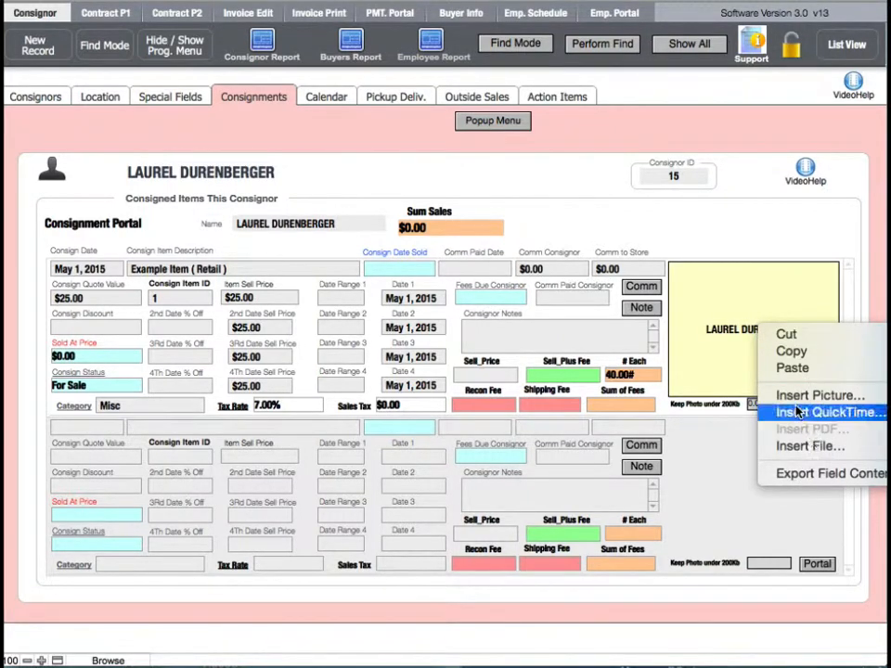
click(723, 230)
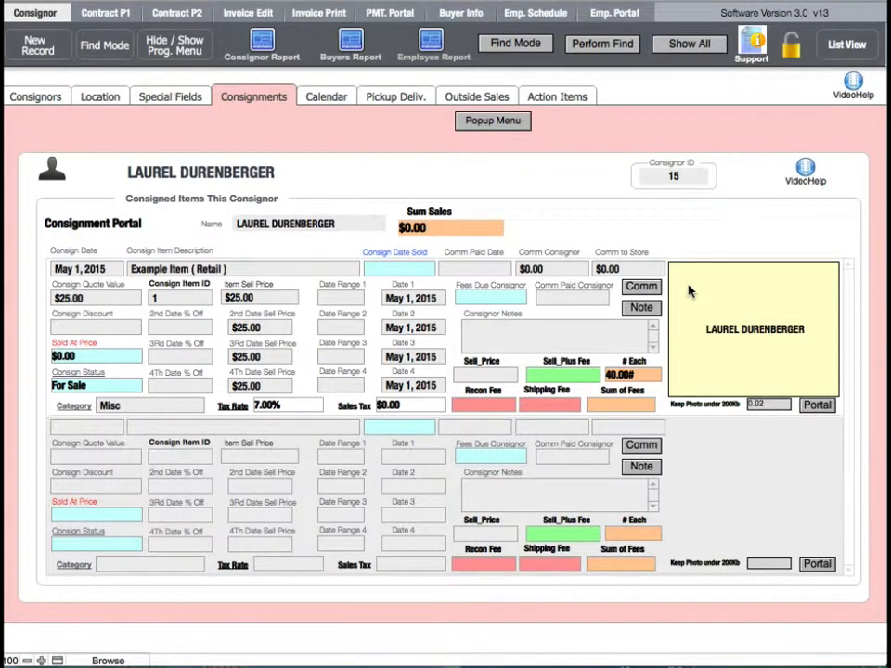
- Set the example retail item's # Each quantity to 10
click(608, 374)
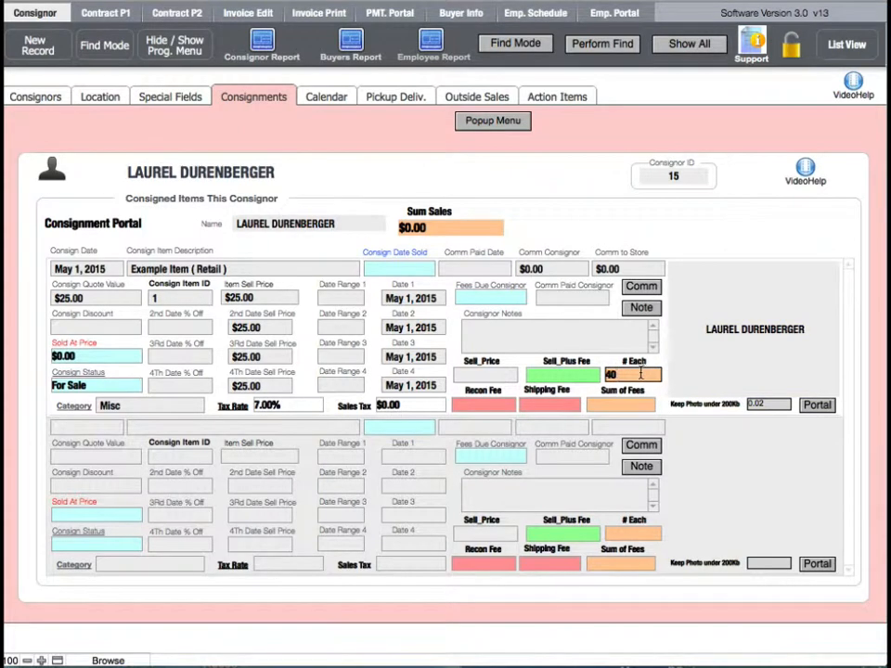
double_click(601, 375)
key(BackSpace)
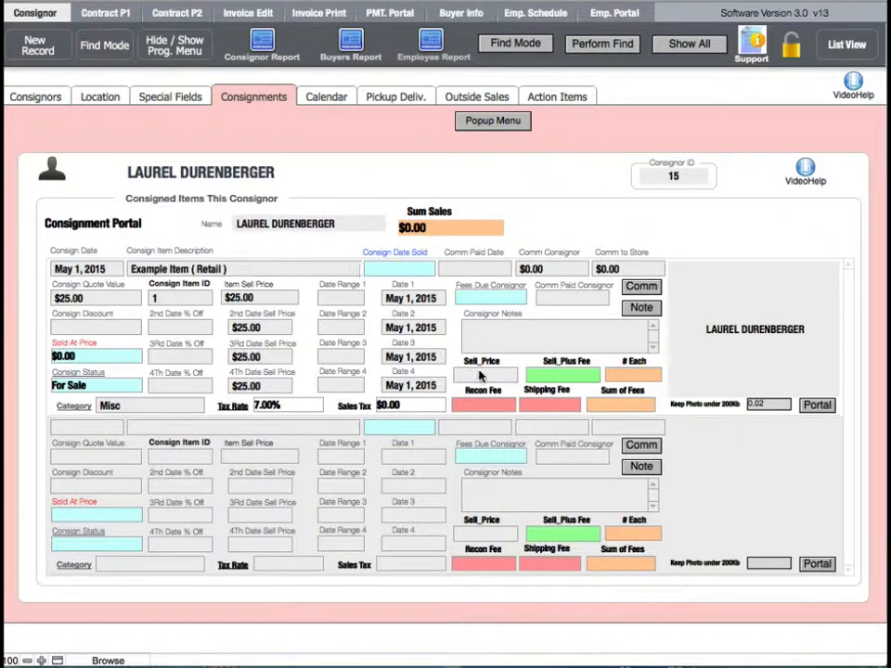
click(619, 377)
text(1)
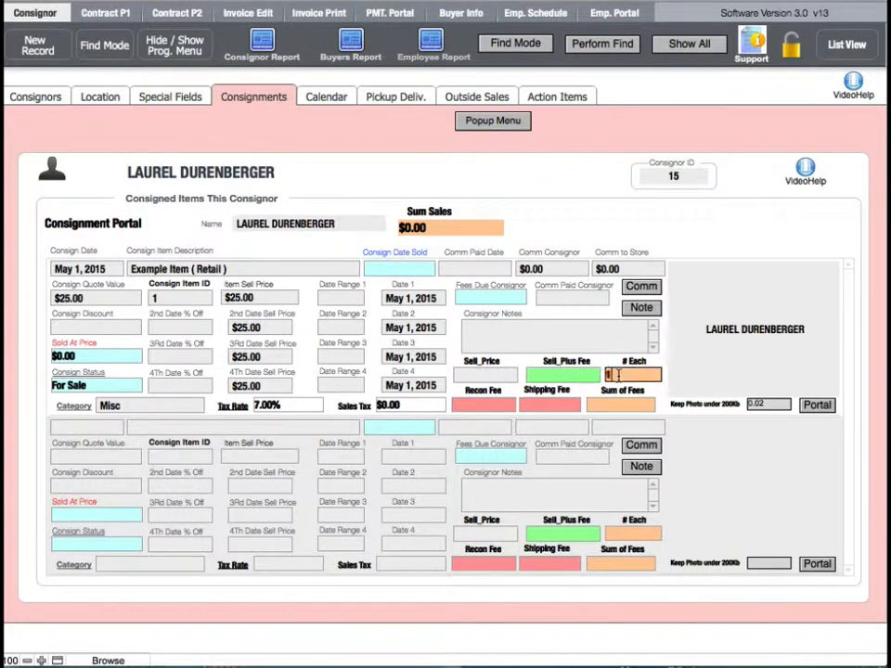
text(0)
click(694, 245)
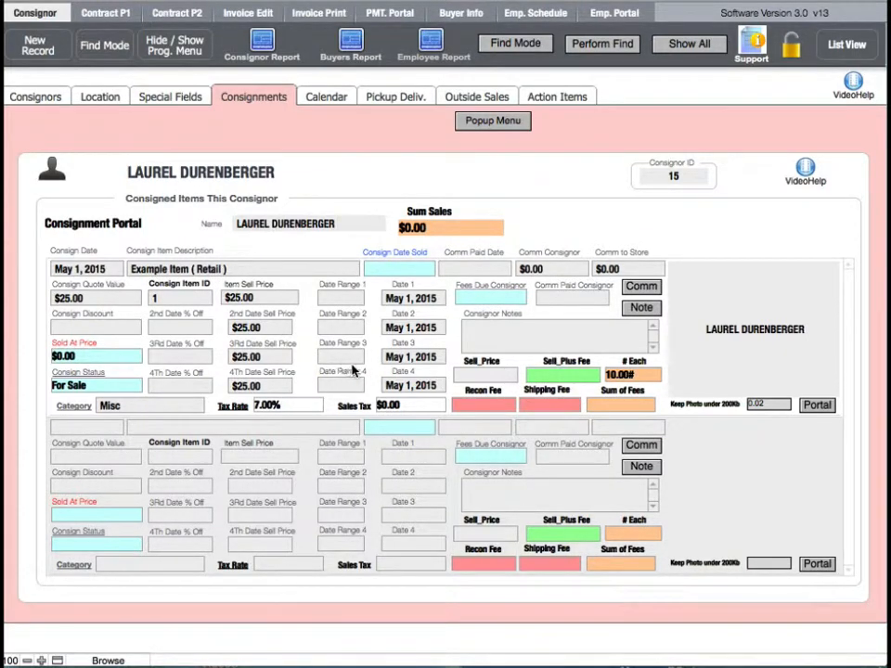
- Open the example item's portal record and set its Qty Retail to 0
click(816, 407)
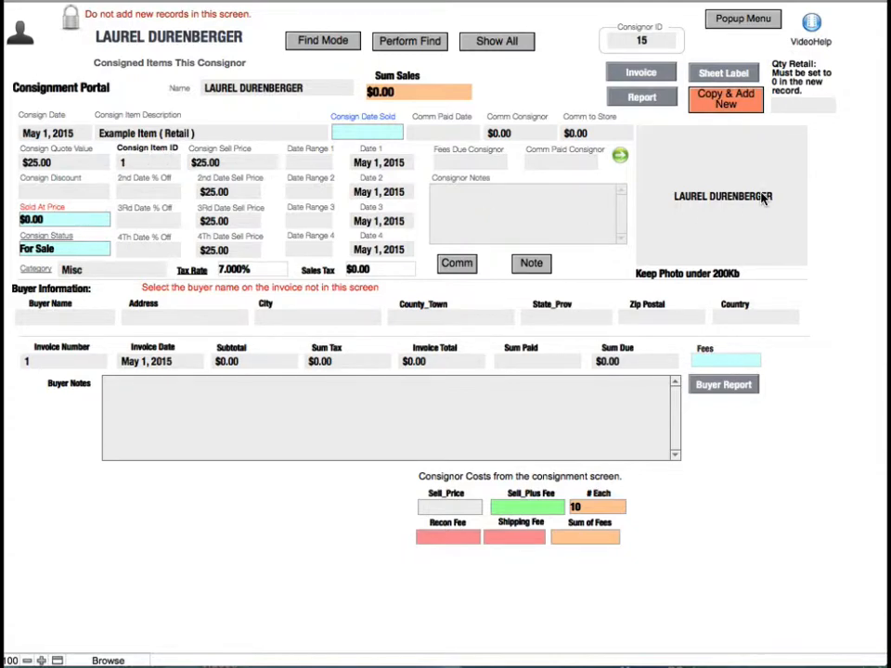
click(788, 106)
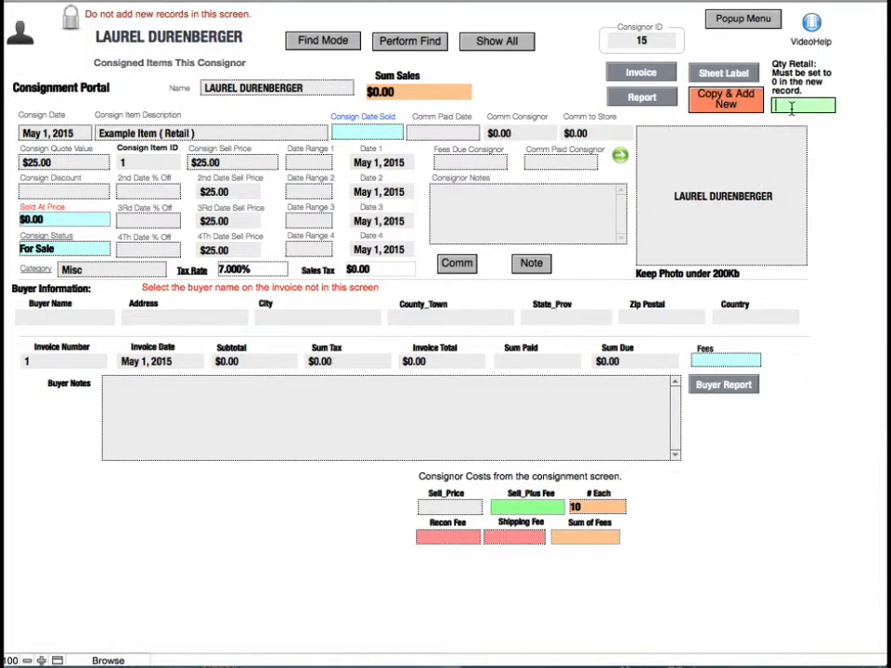
text(0)
click(243, 133)
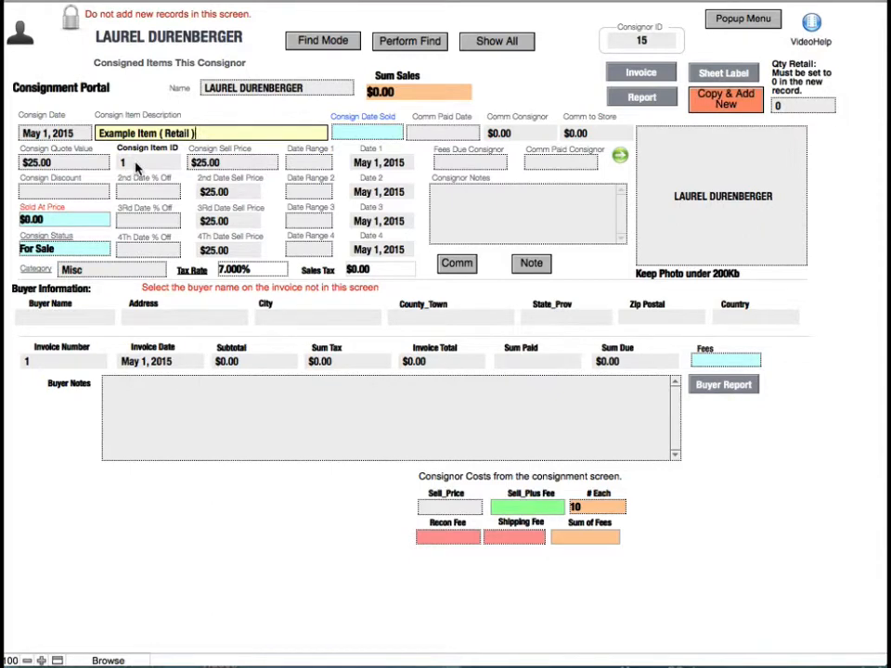
- Copy the item as a new record with Copy & Add New and clear the copy's Consign Date Sold
click(725, 100)
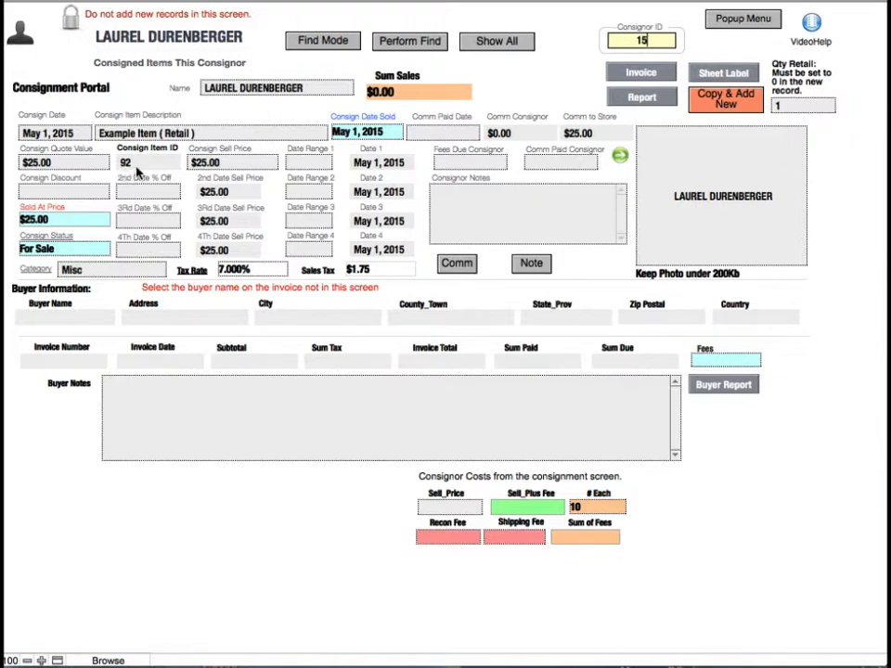
click(390, 132)
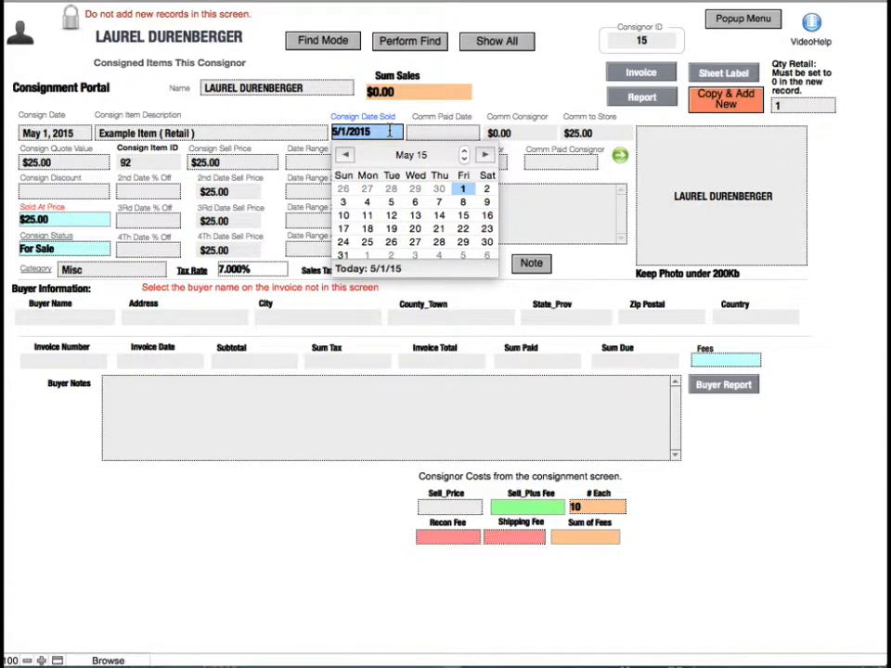
key(BackSpace)
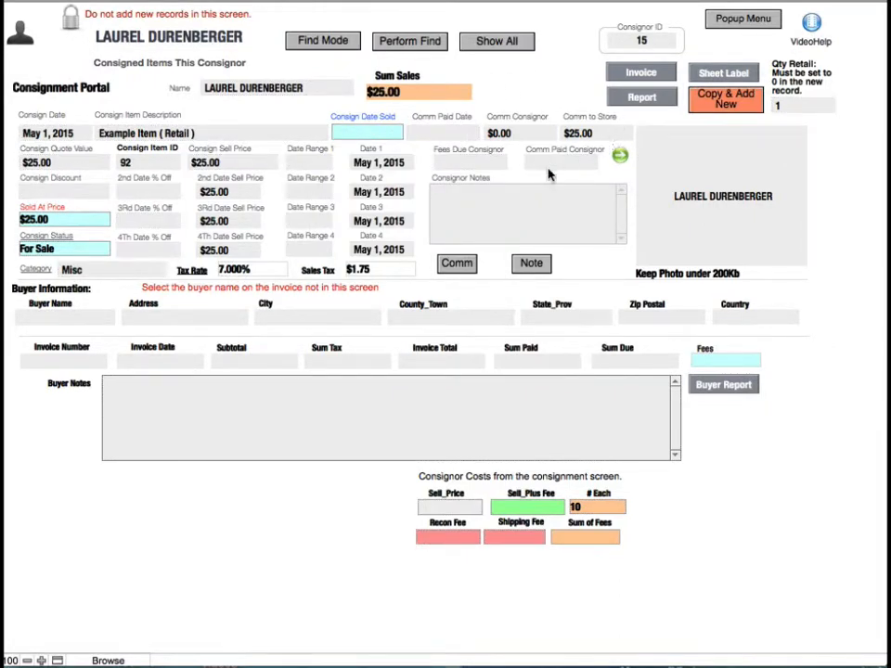
- Set the copied record's Qty Retail to 0
click(788, 106)
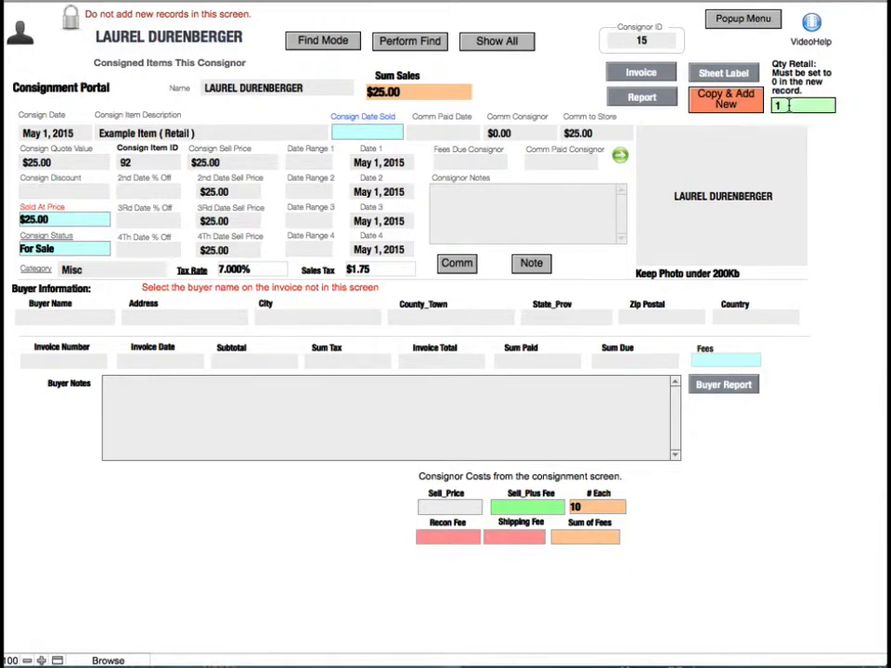
key(BackSpace)
text(0)
click(835, 127)
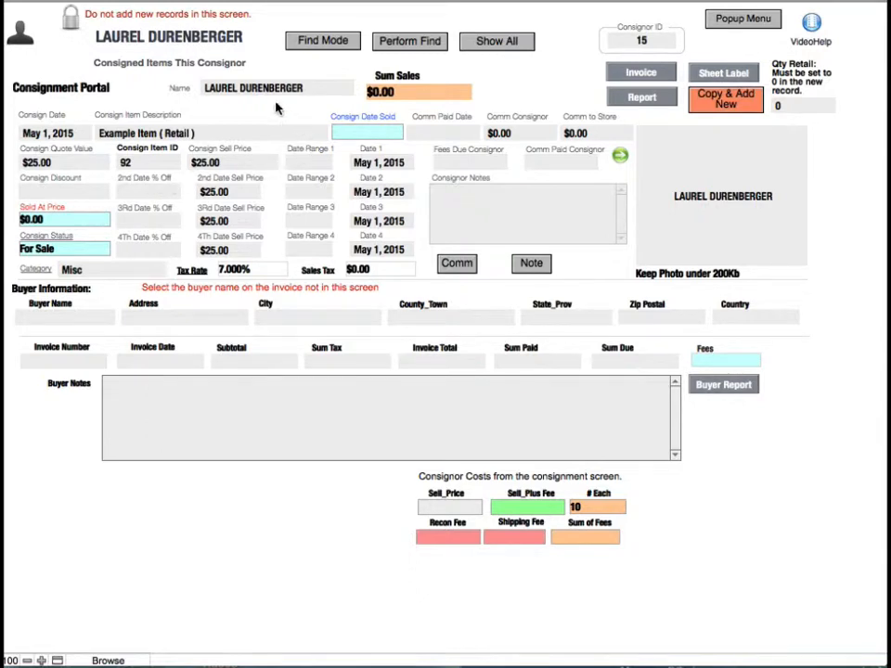
- Return to the consignor's list of consignments and open the copied item's portal record
click(620, 160)
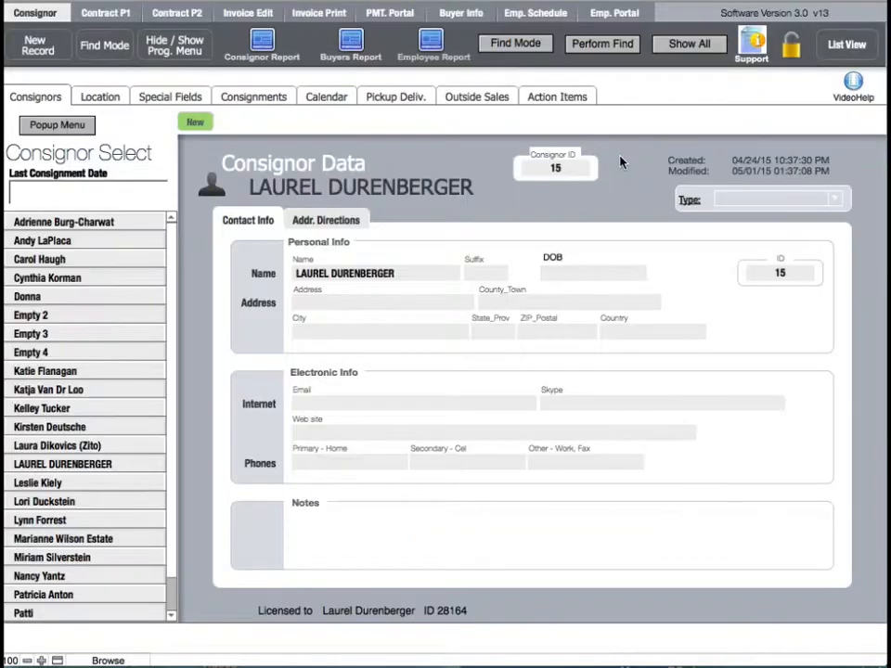
click(276, 99)
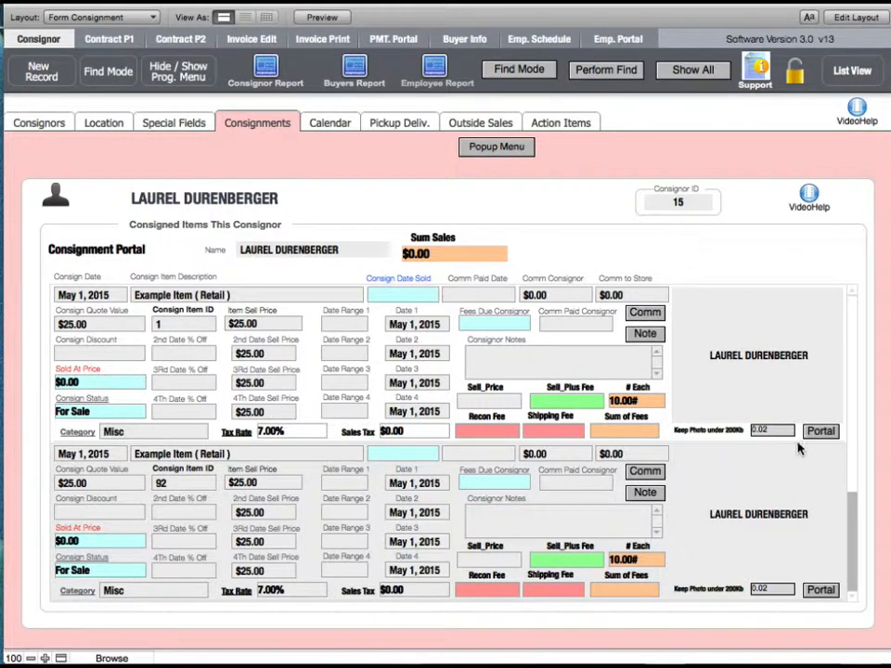
click(819, 590)
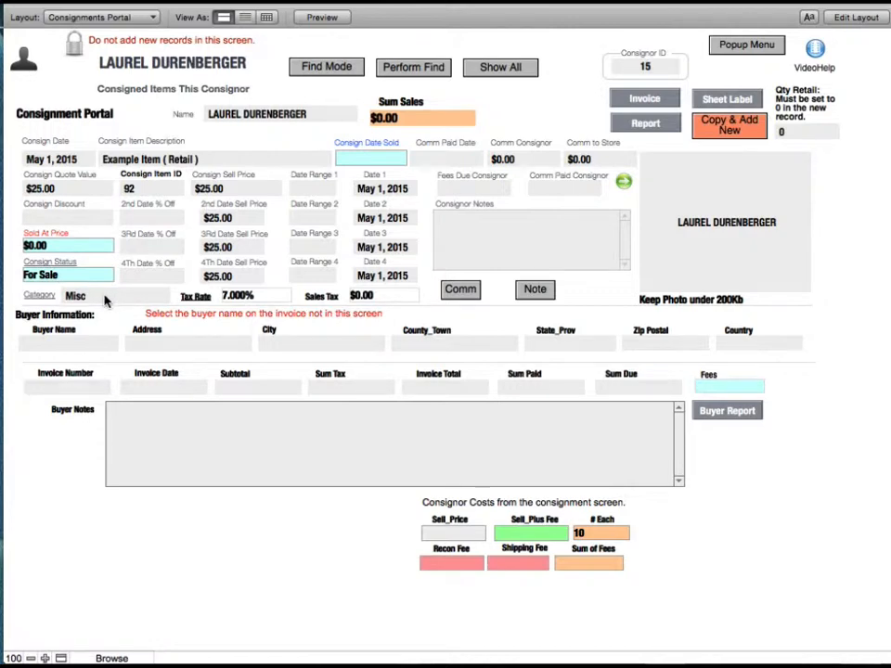
- Review the copied item's commission split, closing it to return to the consignor's main record
click(460, 290)
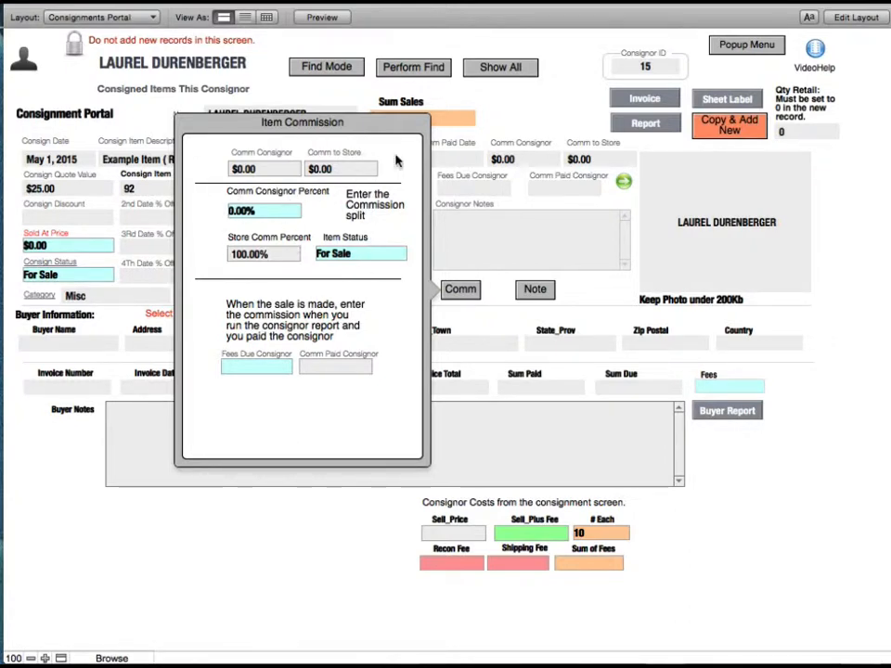
click(526, 124)
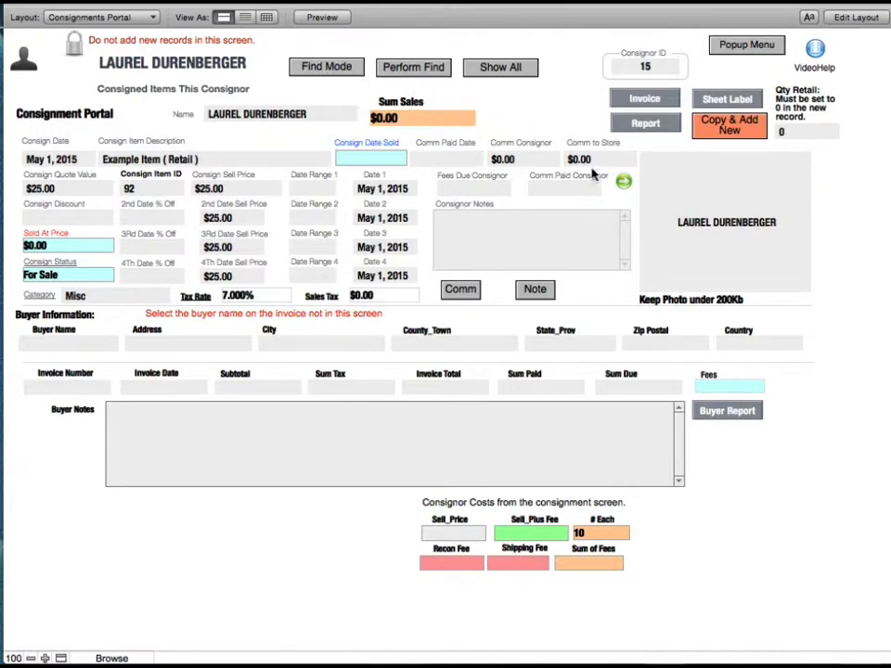
click(624, 182)
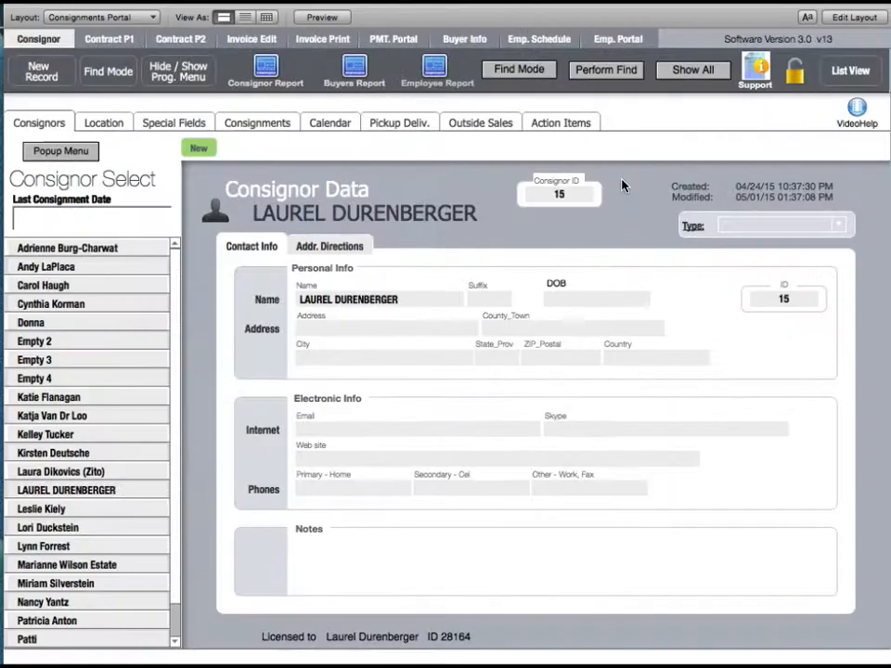
- Open the buyer invoice and check the items offered for the first line's Item ID
click(253, 39)
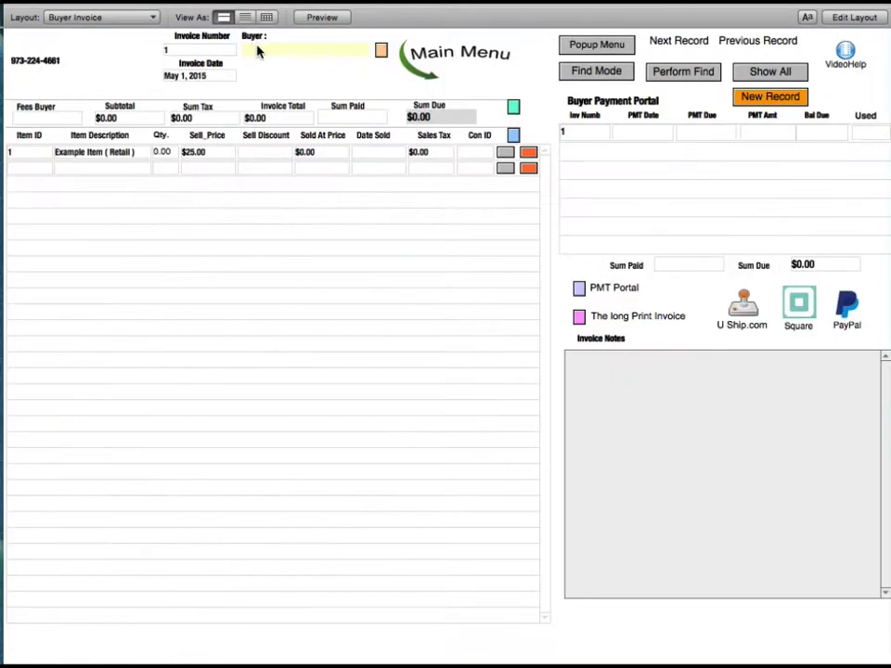
click(25, 155)
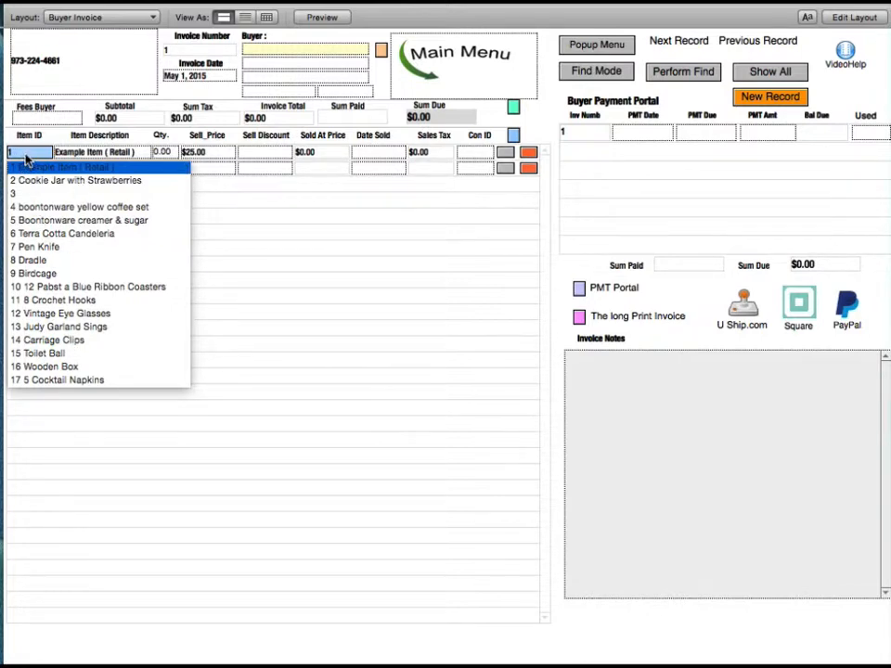
click(250, 186)
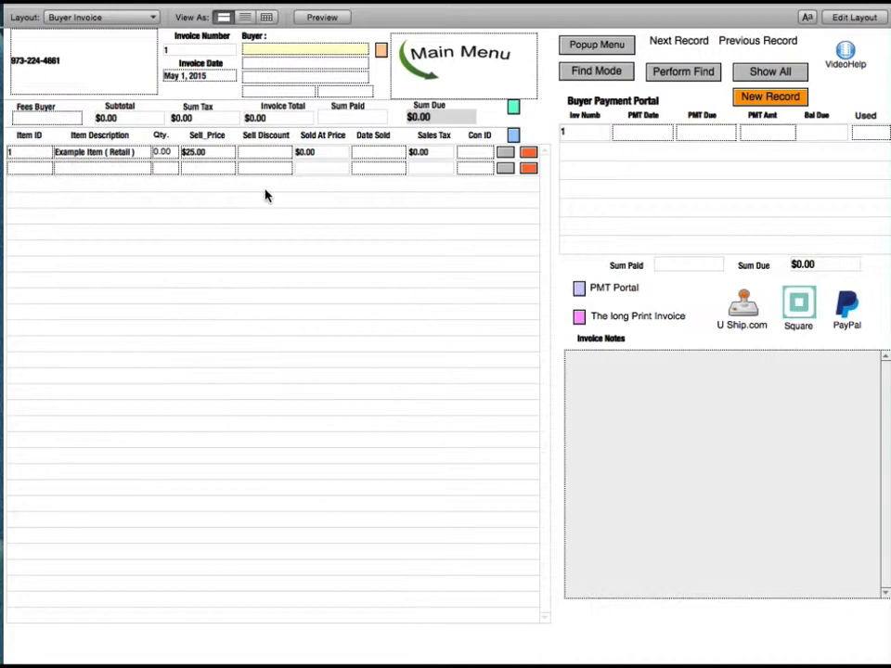
- Examine the first invoice line's quantity, Sold At Price, Date Sold calendar and Con ID choices
click(163, 156)
click(297, 154)
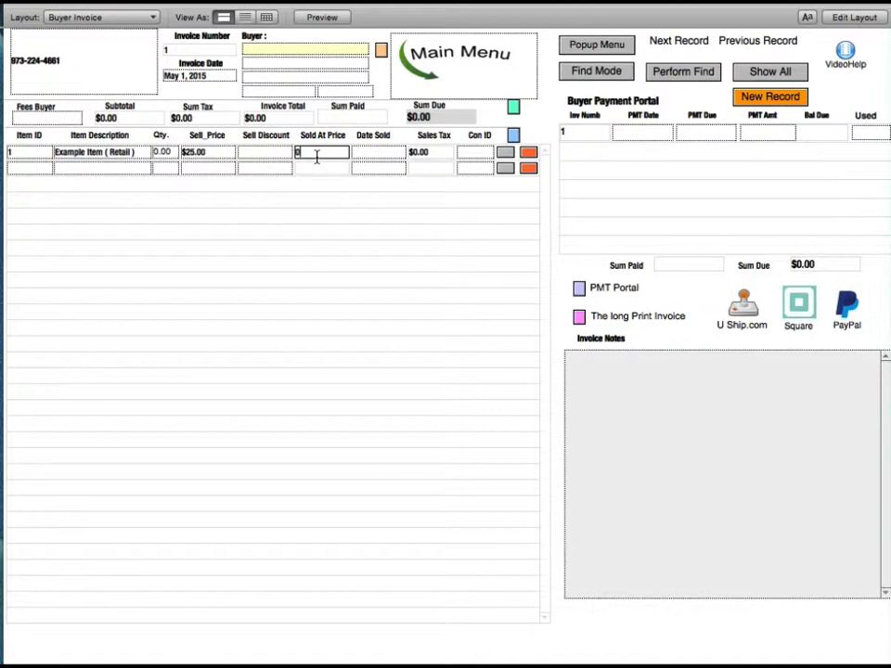
click(382, 153)
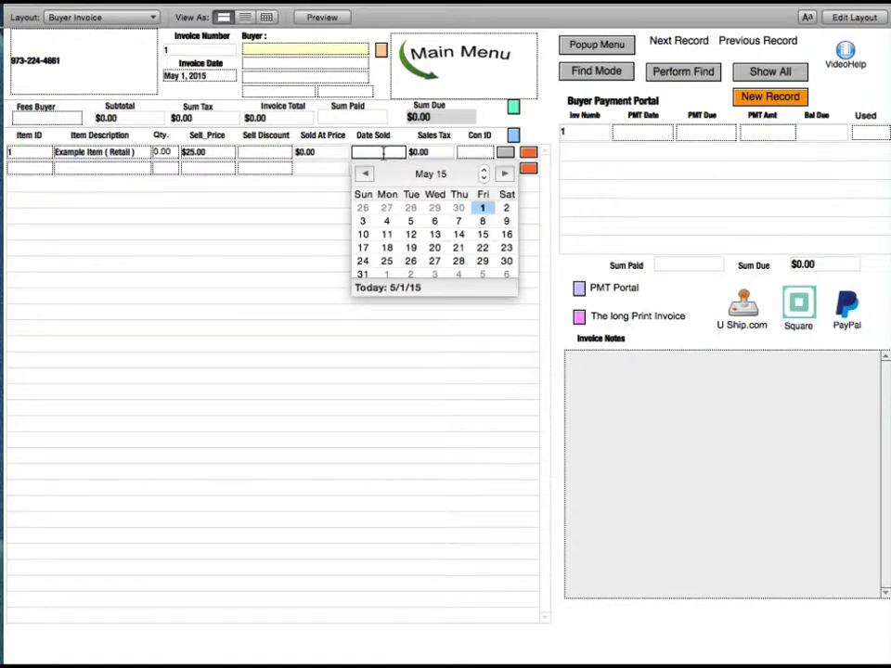
click(547, 121)
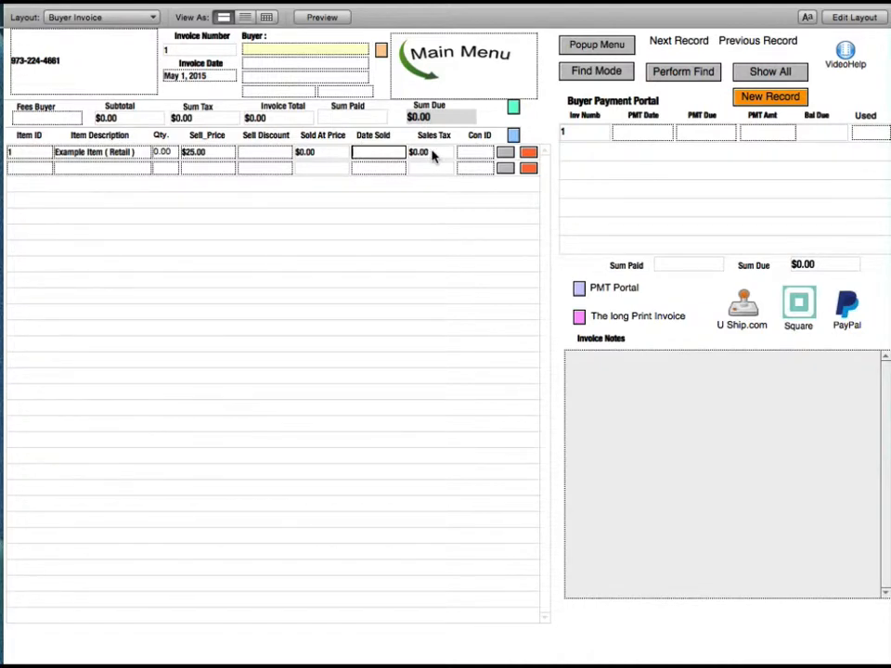
click(486, 155)
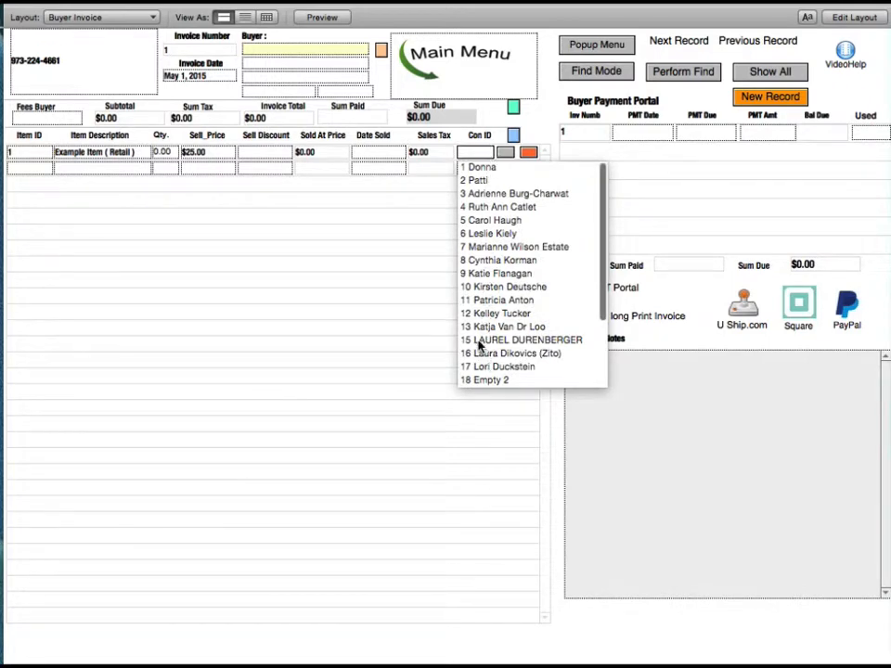
click(544, 158)
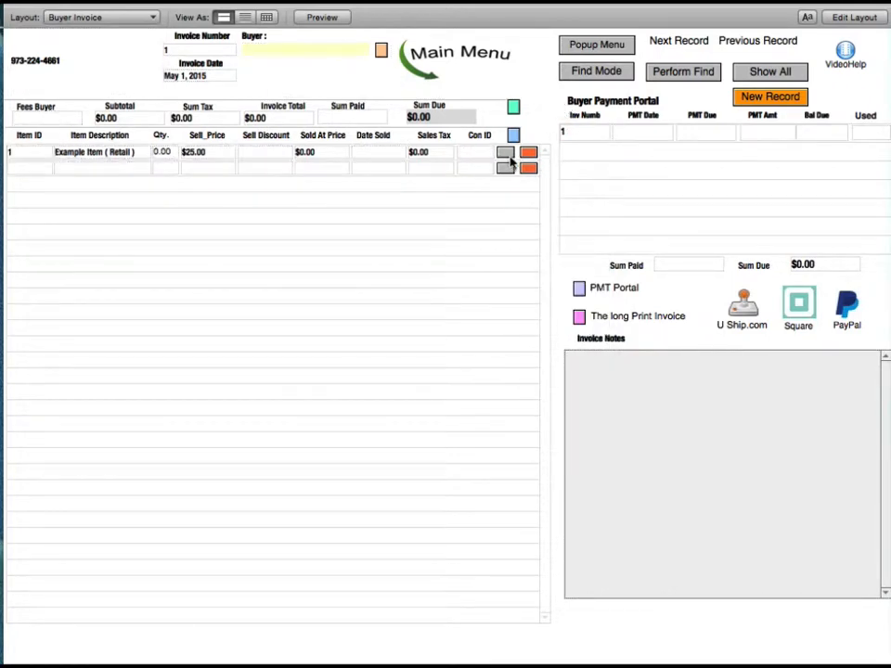
- Open the Portal Data of the first invoice line and review its Date Sold calendar and Consign Status options
click(507, 155)
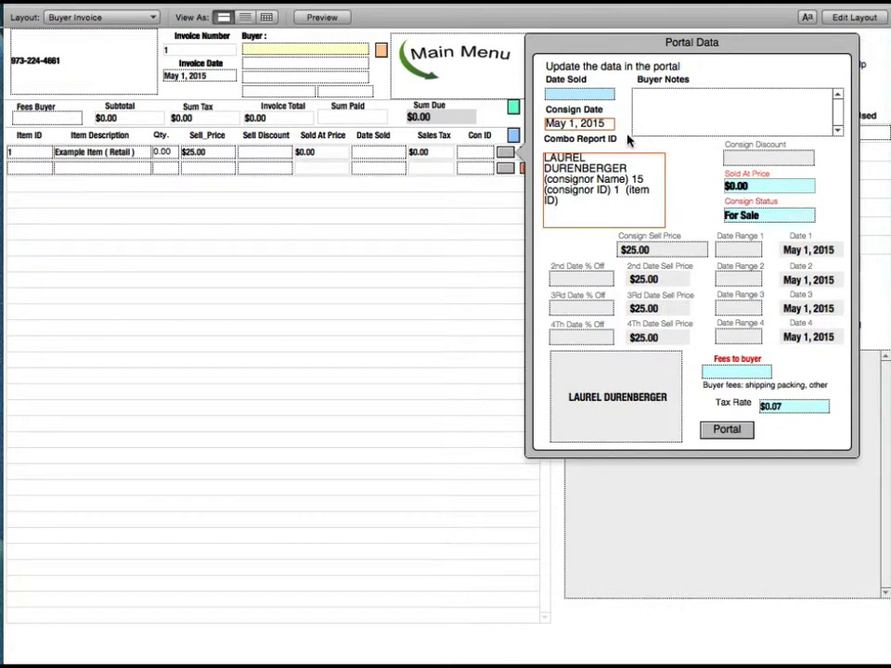
click(577, 96)
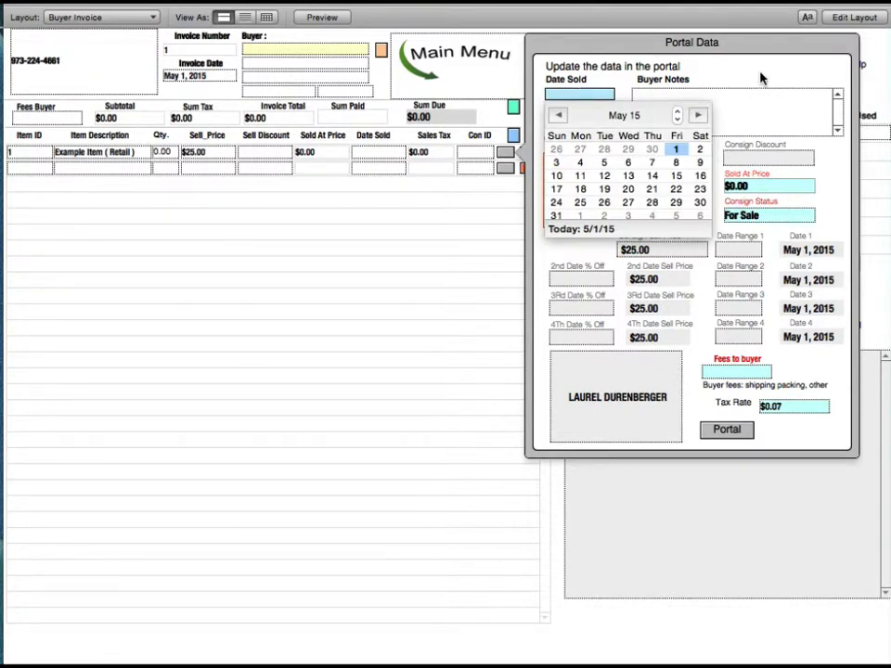
key(Escape)
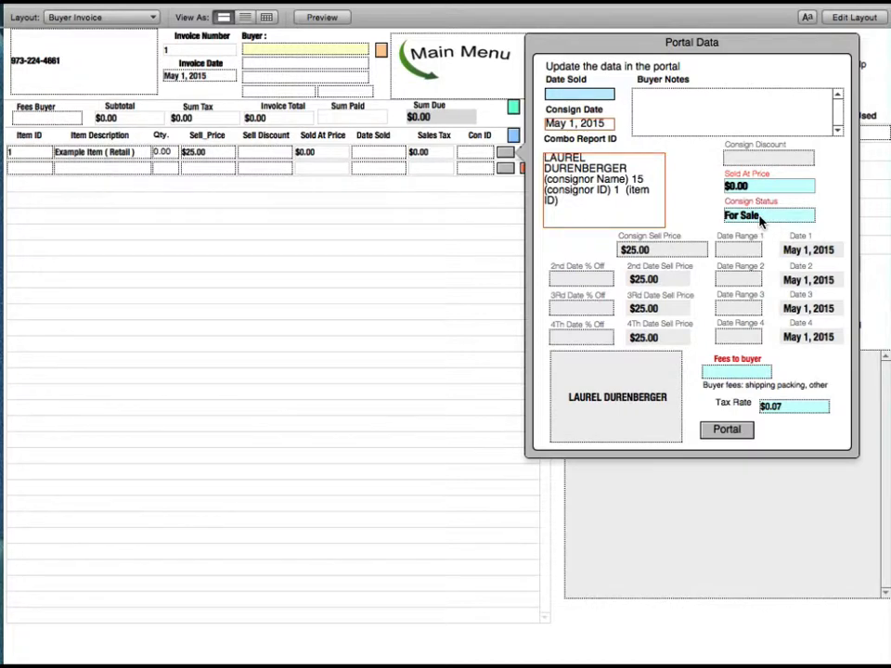
click(760, 216)
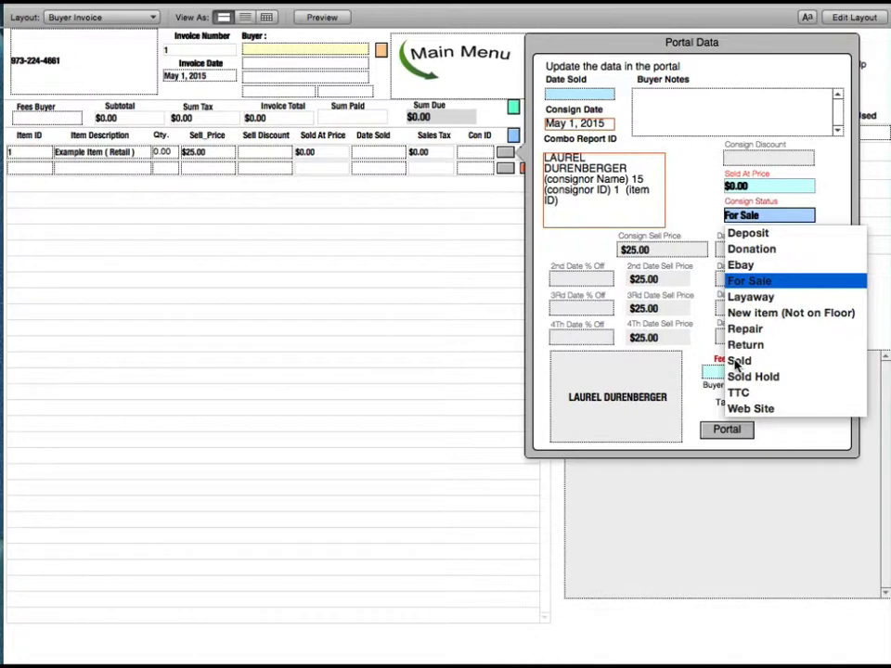
click(697, 213)
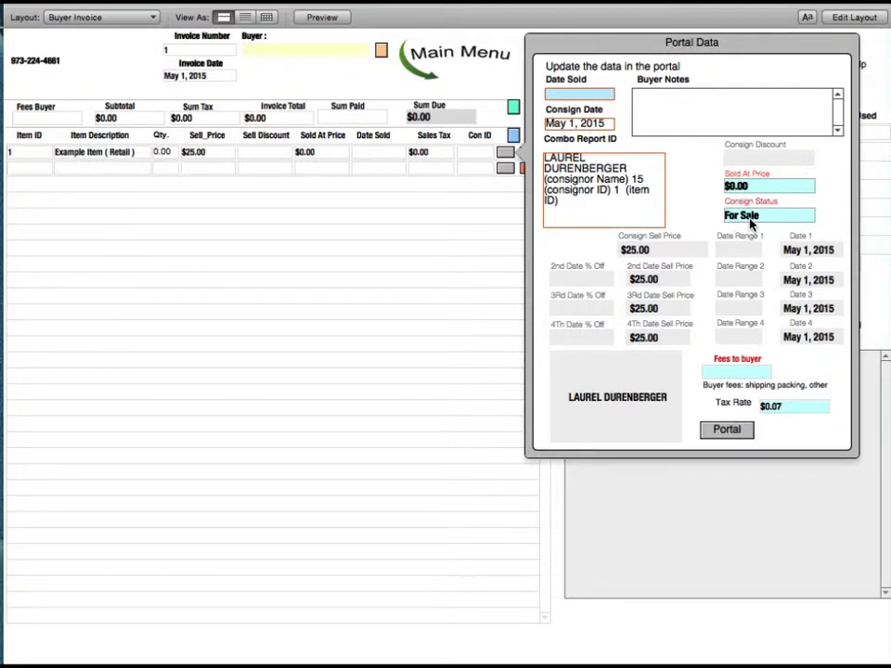
- View the line item's consignment portal record and its Invoice Portal row record, returning to the buyer invoice each time
click(726, 430)
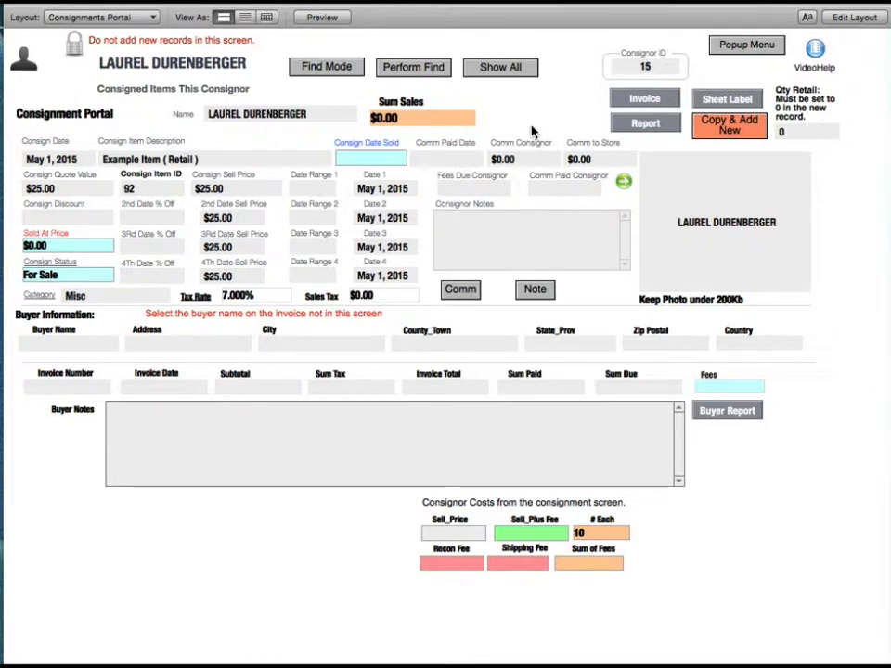
click(642, 100)
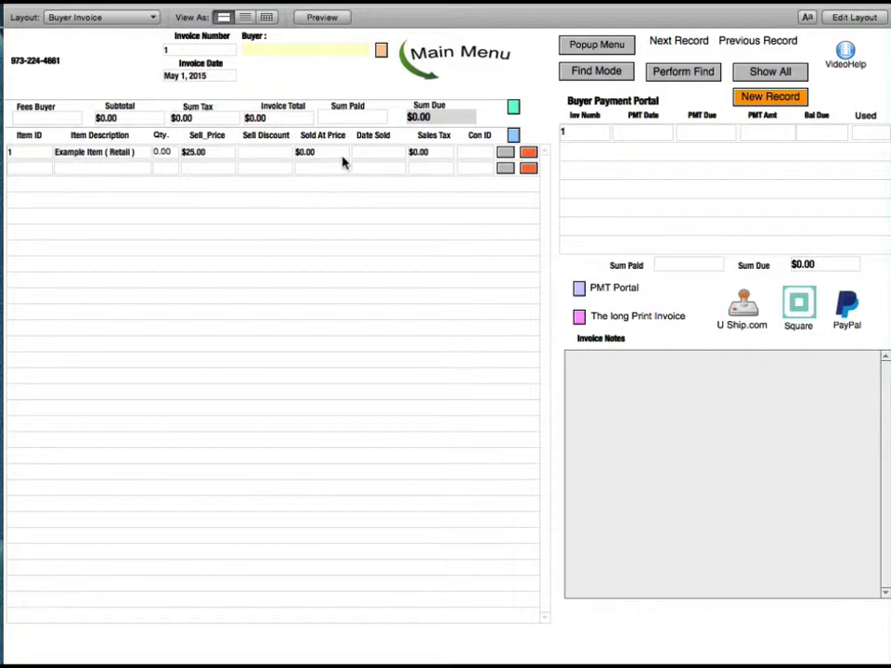
click(528, 154)
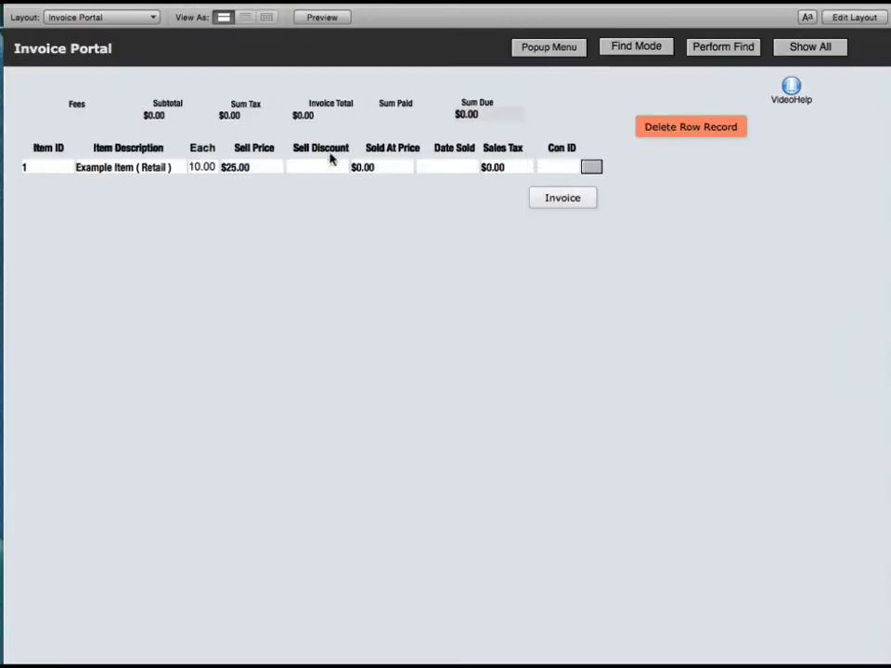
click(574, 200)
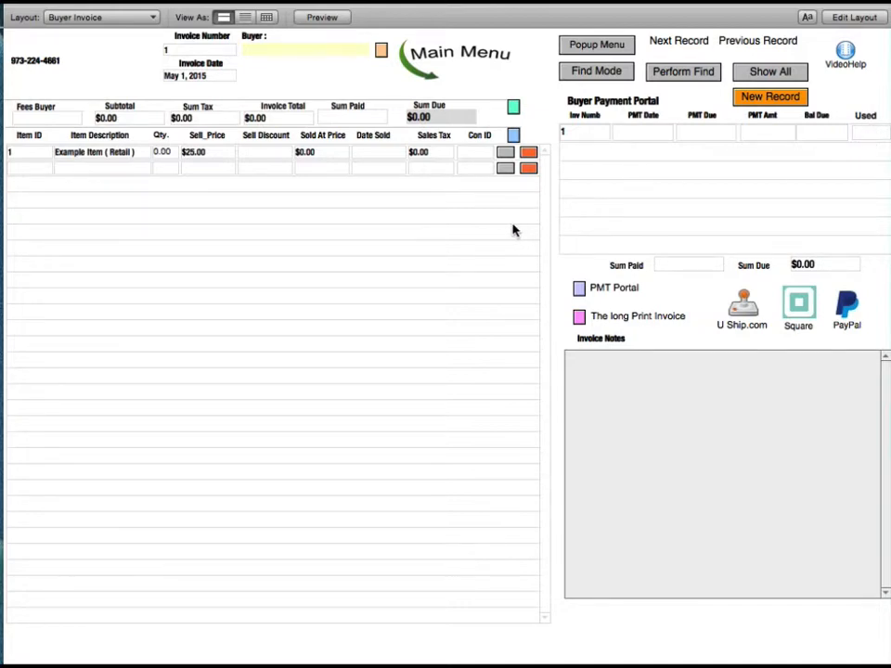
- Check the invoice header's company information field and the insert options for its logo picture field
click(32, 65)
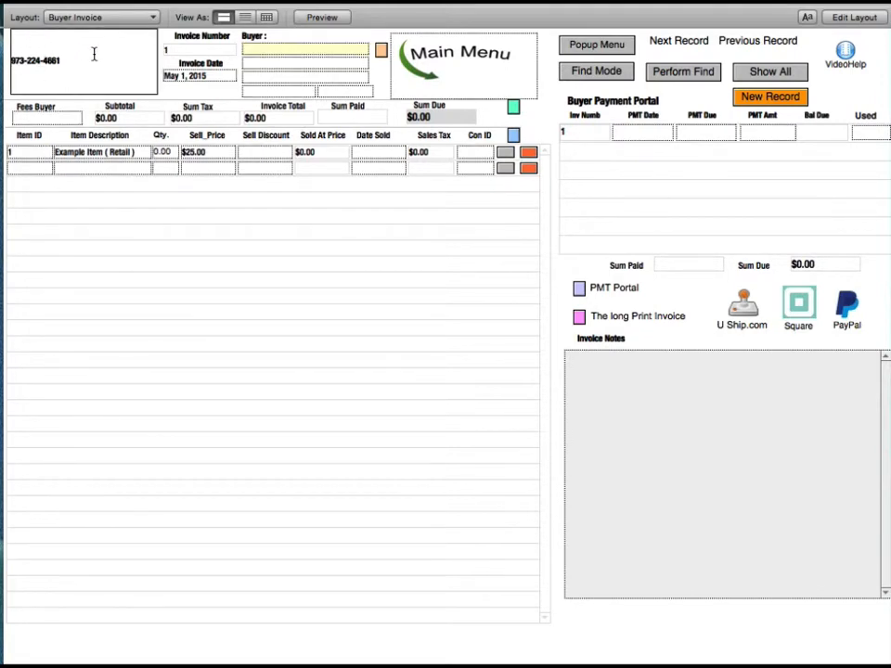
scroll(449, 67, right, 1)
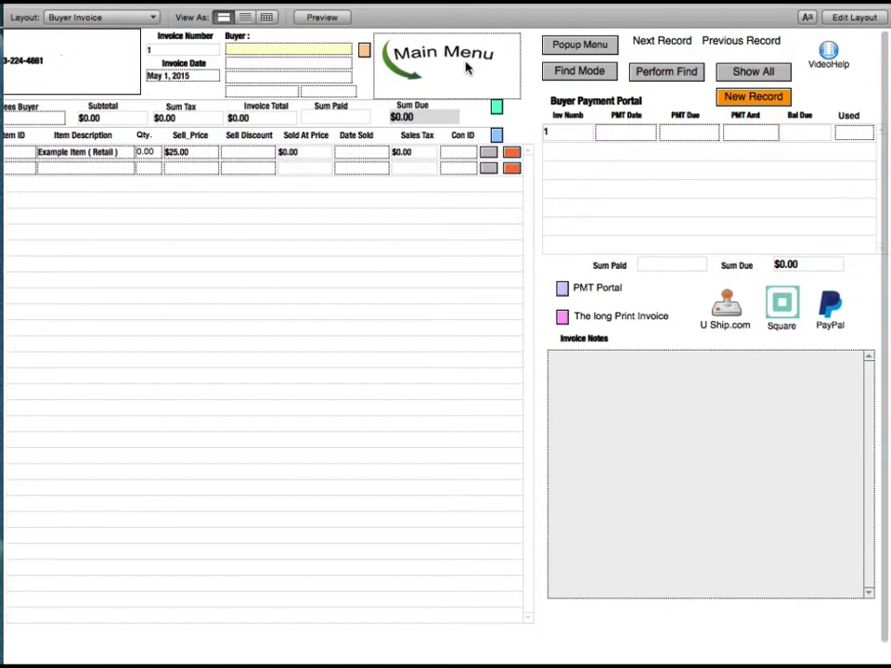
right_click(469, 70)
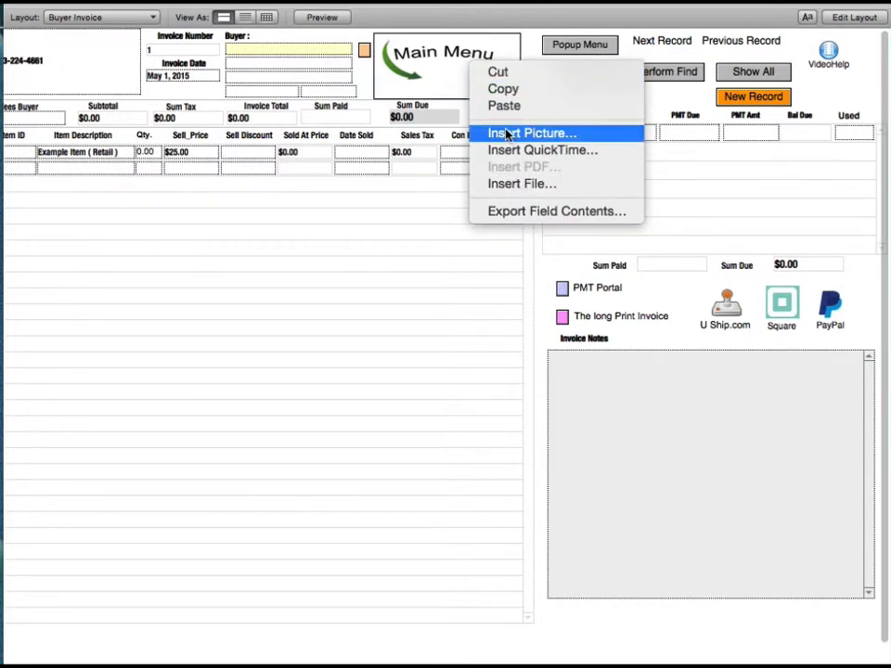
click(849, 91)
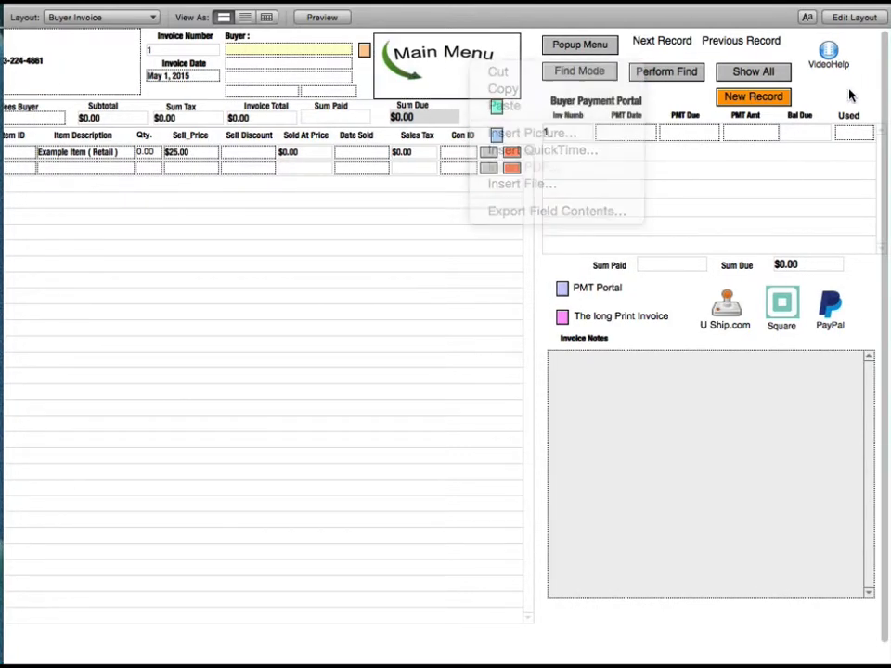